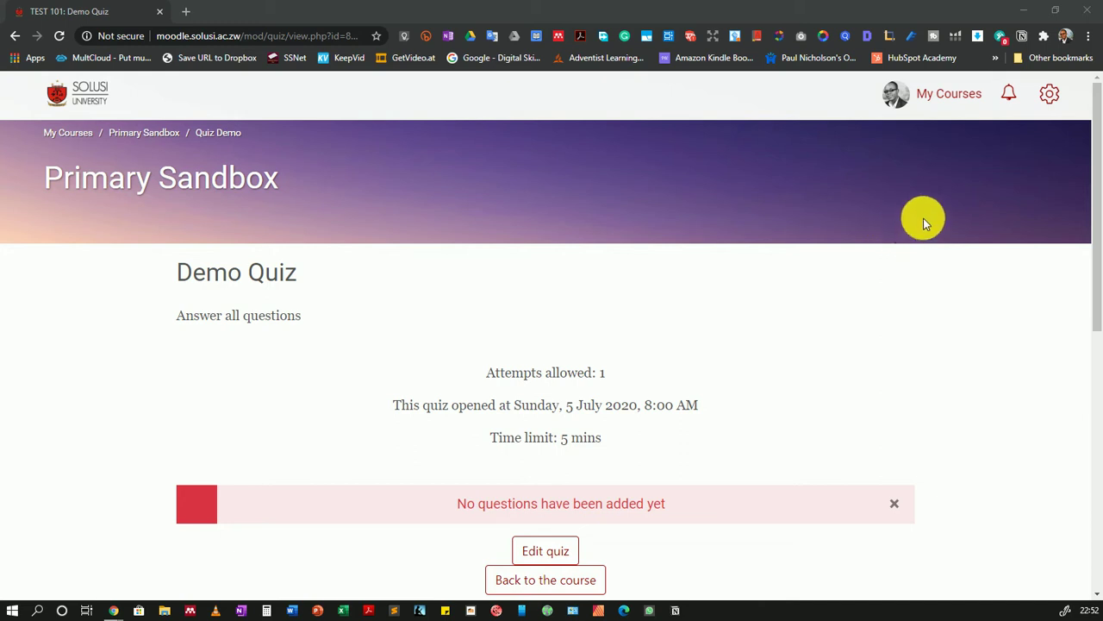
# Step: Open the Edit quiz page for Demo Quiz from the Quiz administration menu
pyautogui.click(1049, 95)
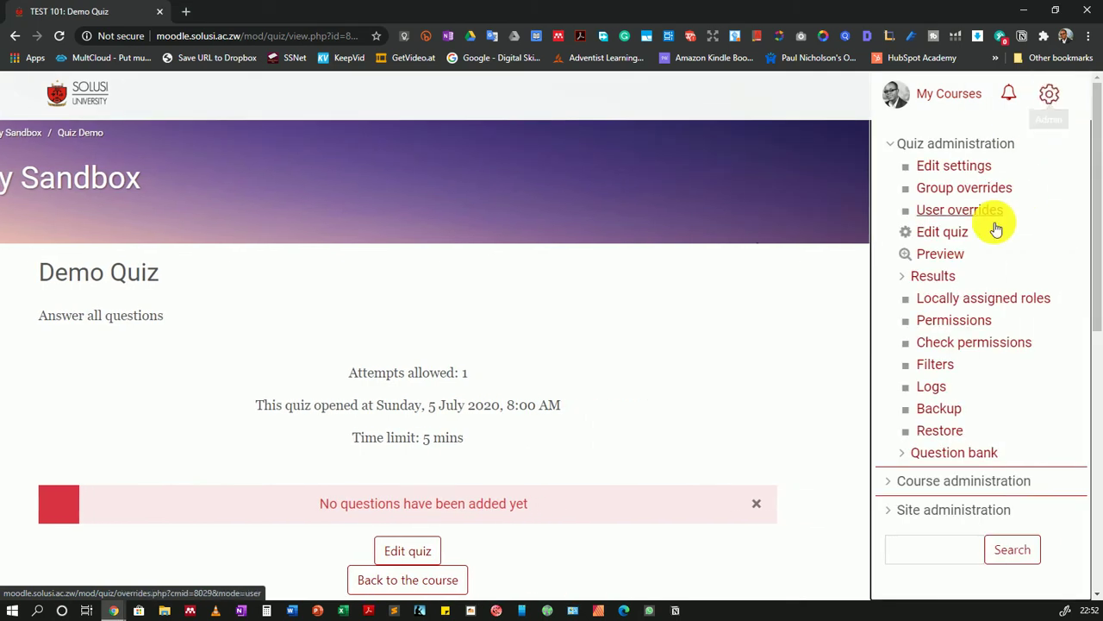
pyautogui.click(955, 234)
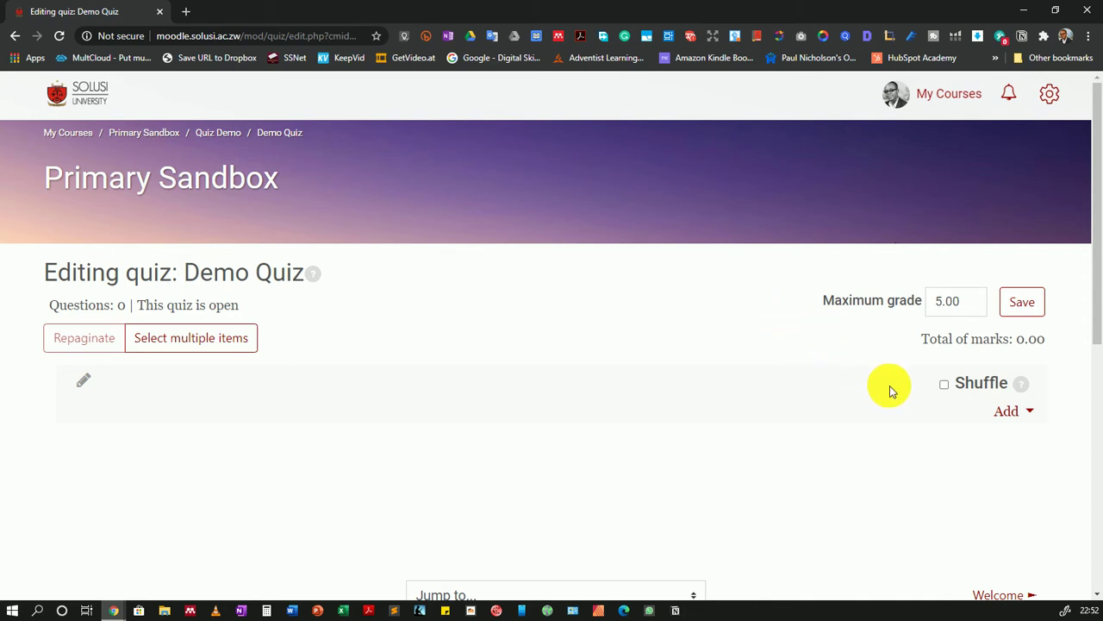
# Step: Add the Grant's tomb, Japanese characters and Thanksgiving questions from the Multiple Choice bank category
pyautogui.click(1022, 414)
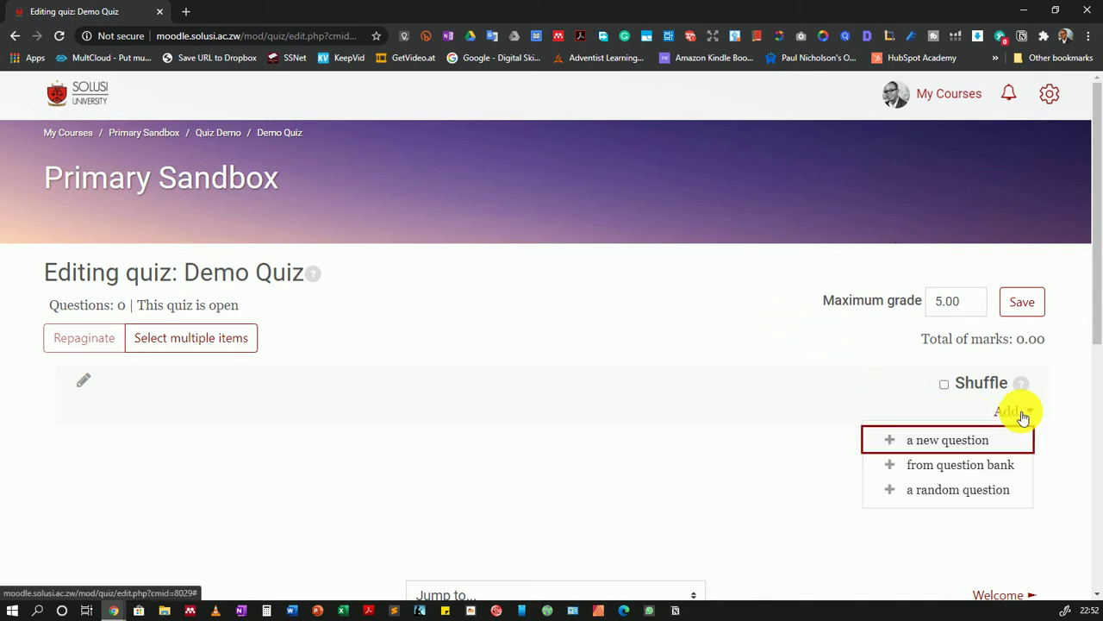
pyautogui.click(966, 448)
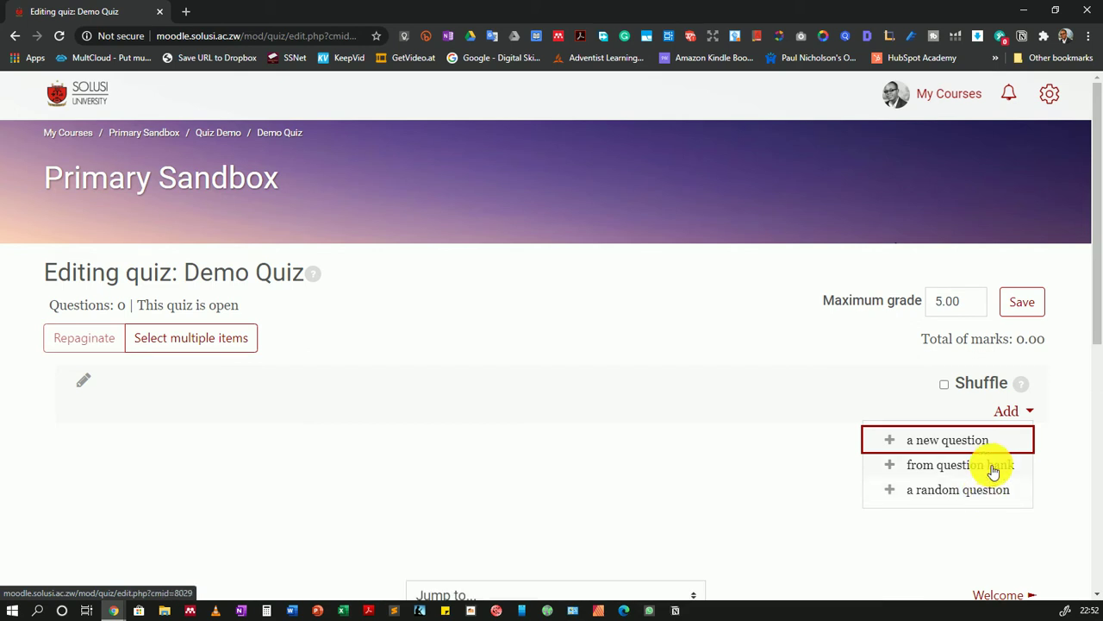
pyautogui.click(993, 471)
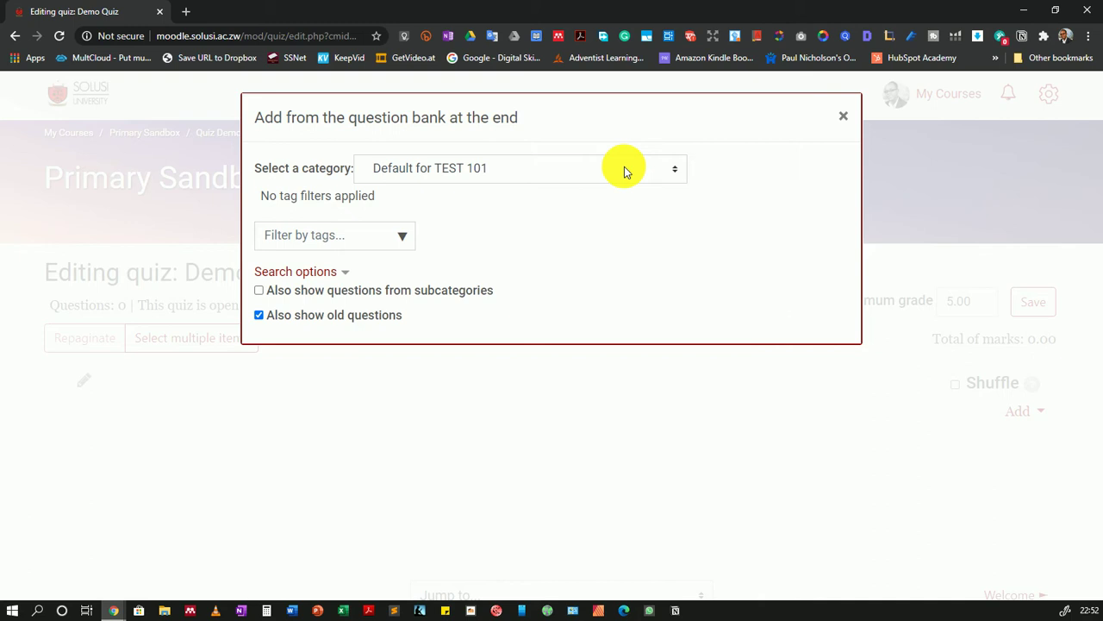
pyautogui.click(624, 170)
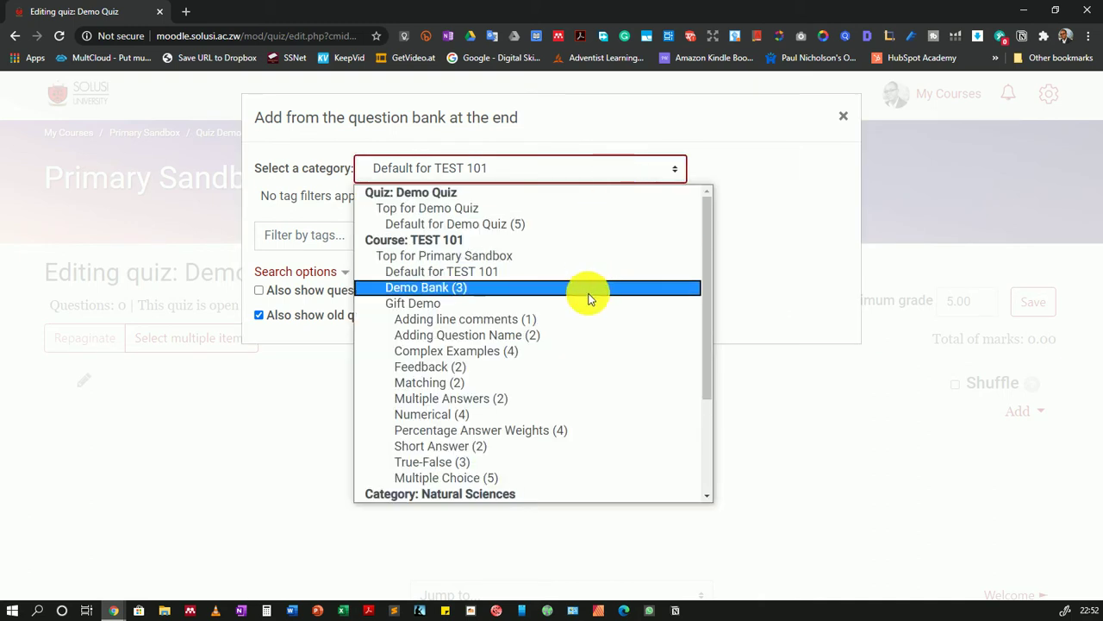
pyautogui.click(489, 477)
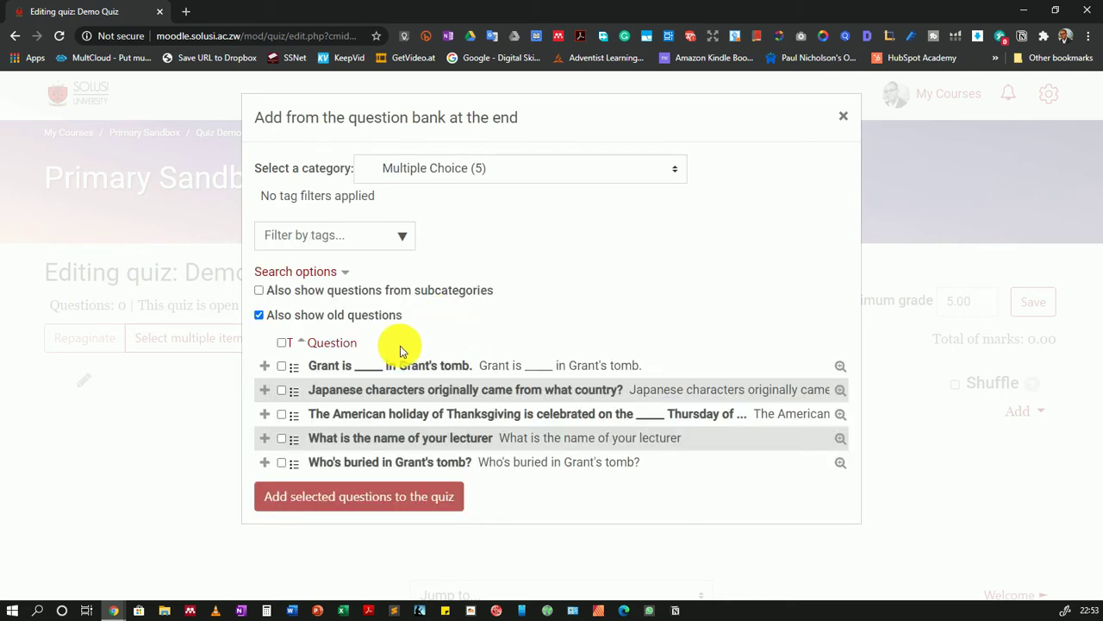
pyautogui.click(281, 367)
pyautogui.click(282, 390)
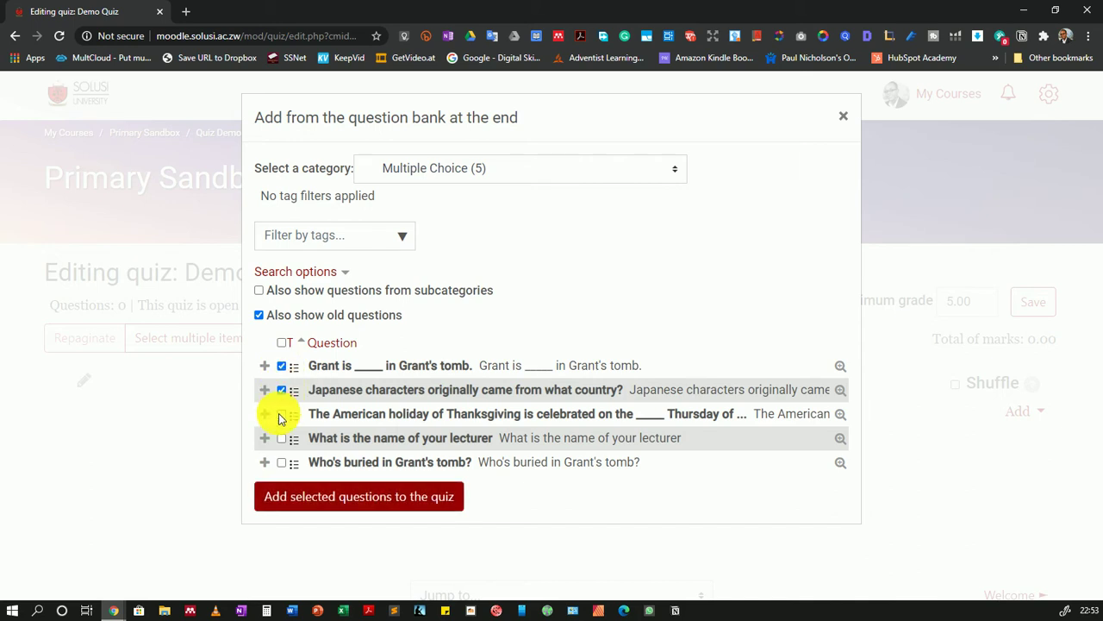
pyautogui.click(282, 415)
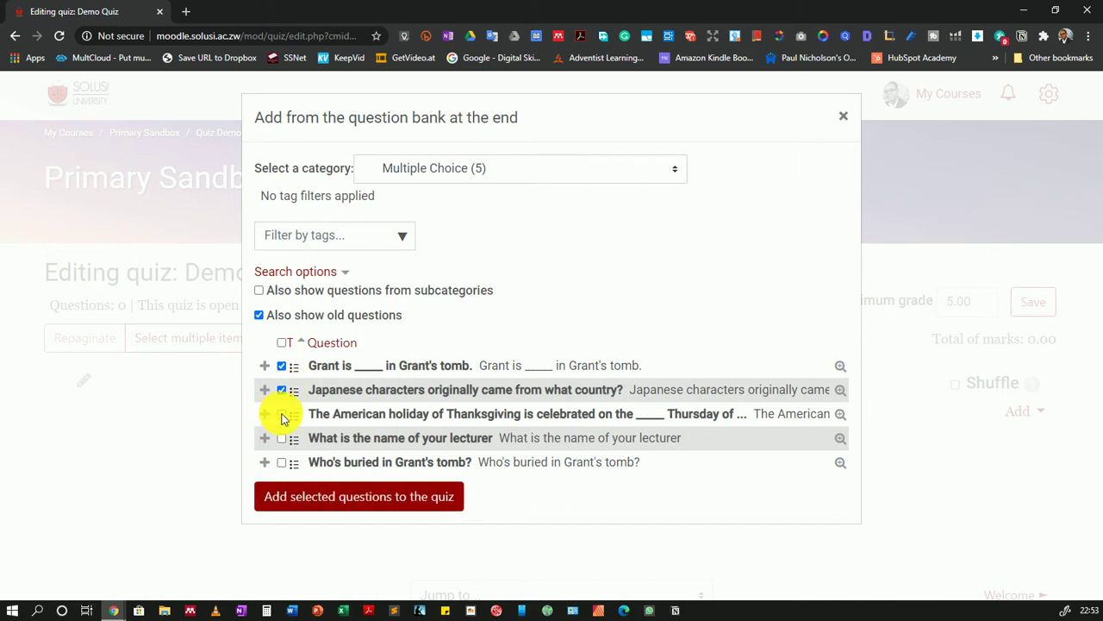
pyautogui.click(371, 502)
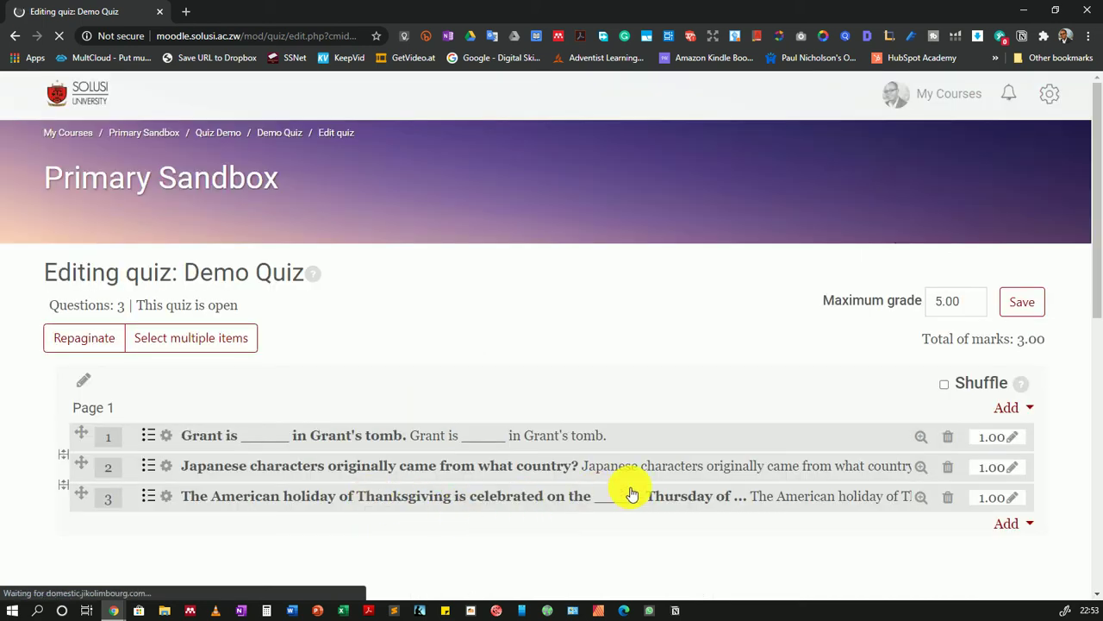
# Step: Add the Jesus' hometown and Grant is buried questions from the Percentage Answer Weights category
pyautogui.click(1015, 527)
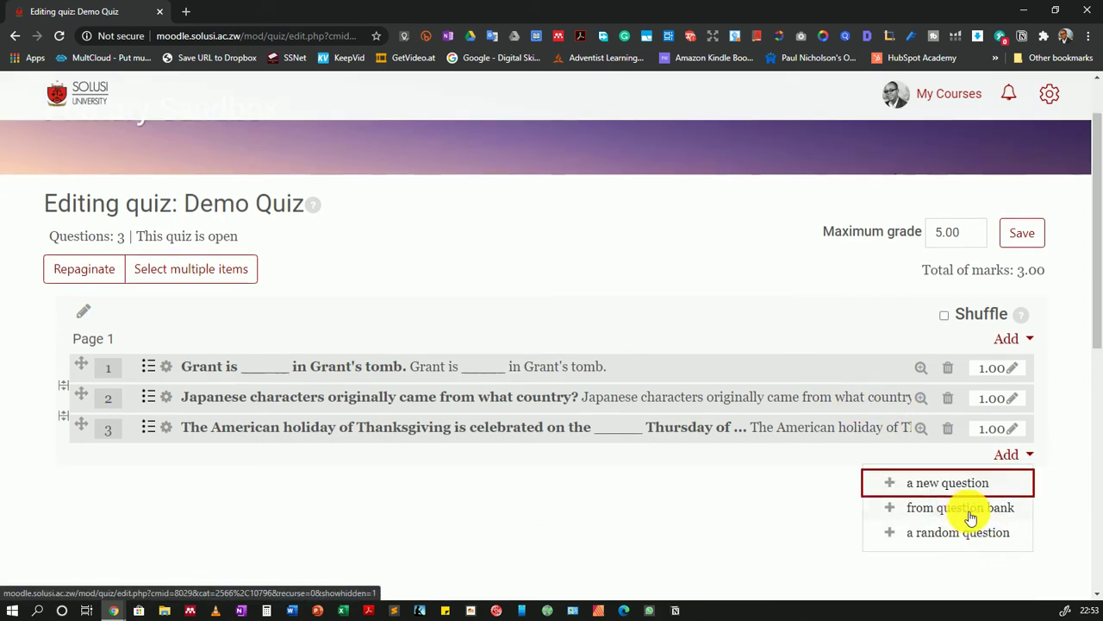
pyautogui.click(965, 549)
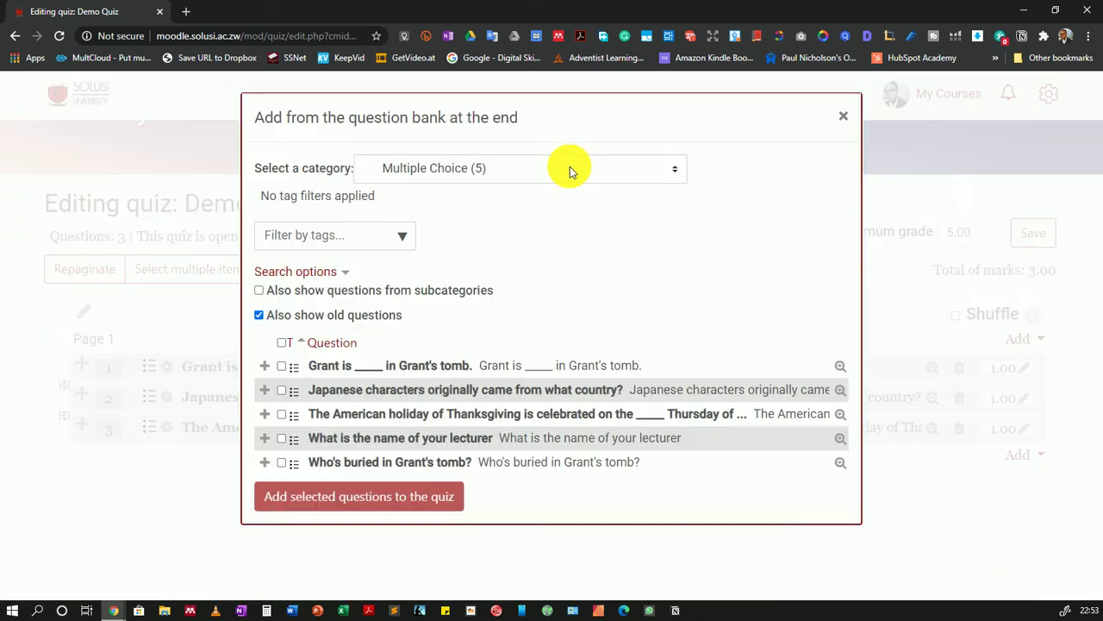
pyautogui.click(570, 168)
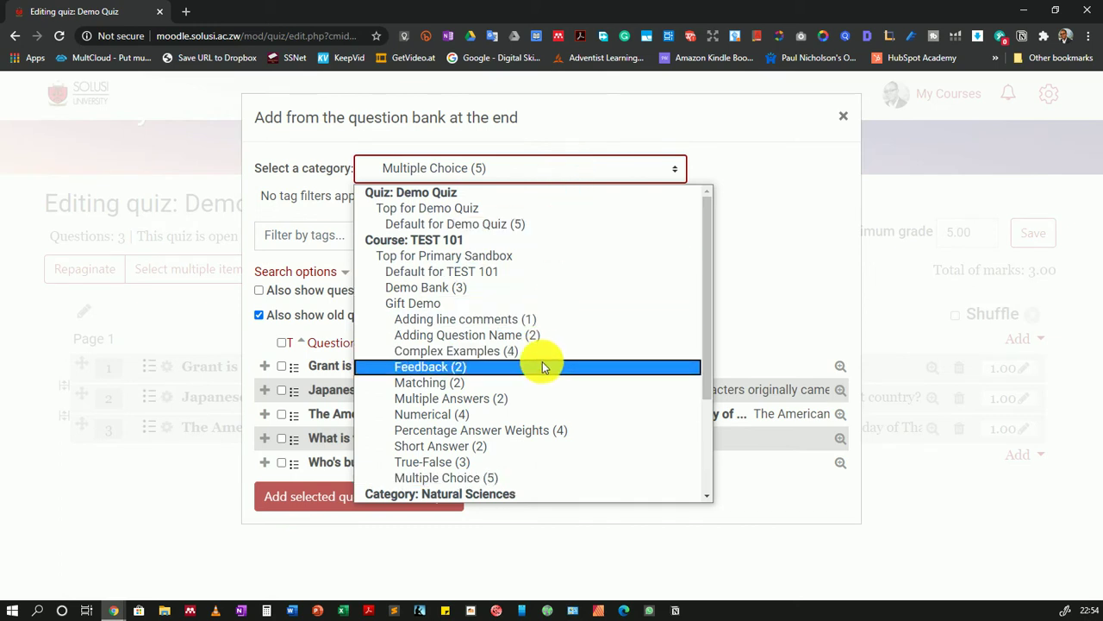
pyautogui.click(485, 430)
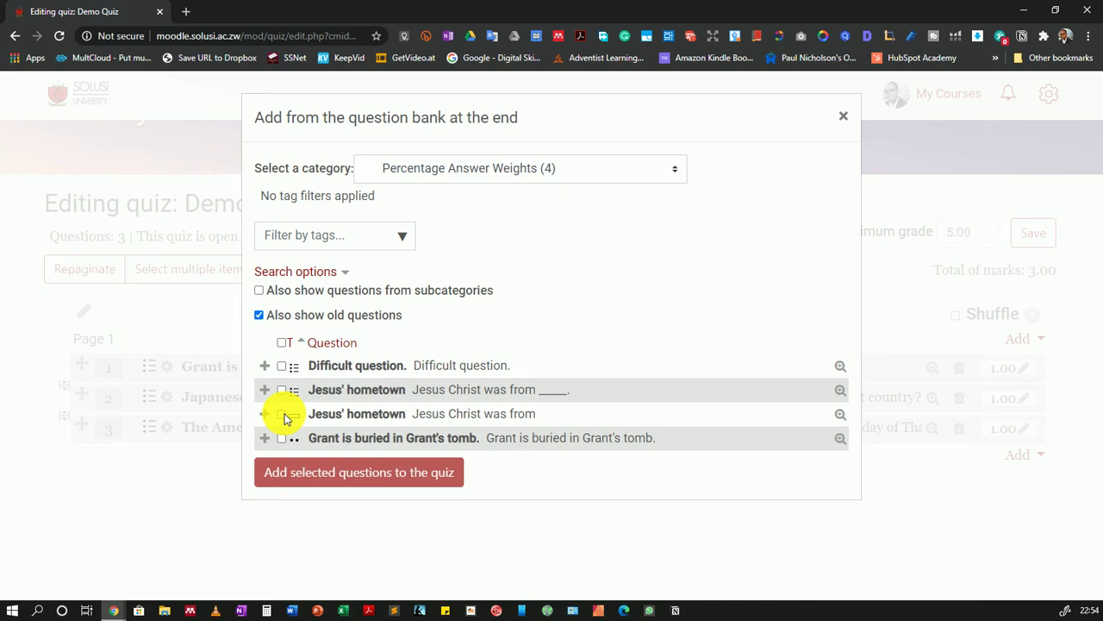
pyautogui.click(282, 415)
pyautogui.click(281, 439)
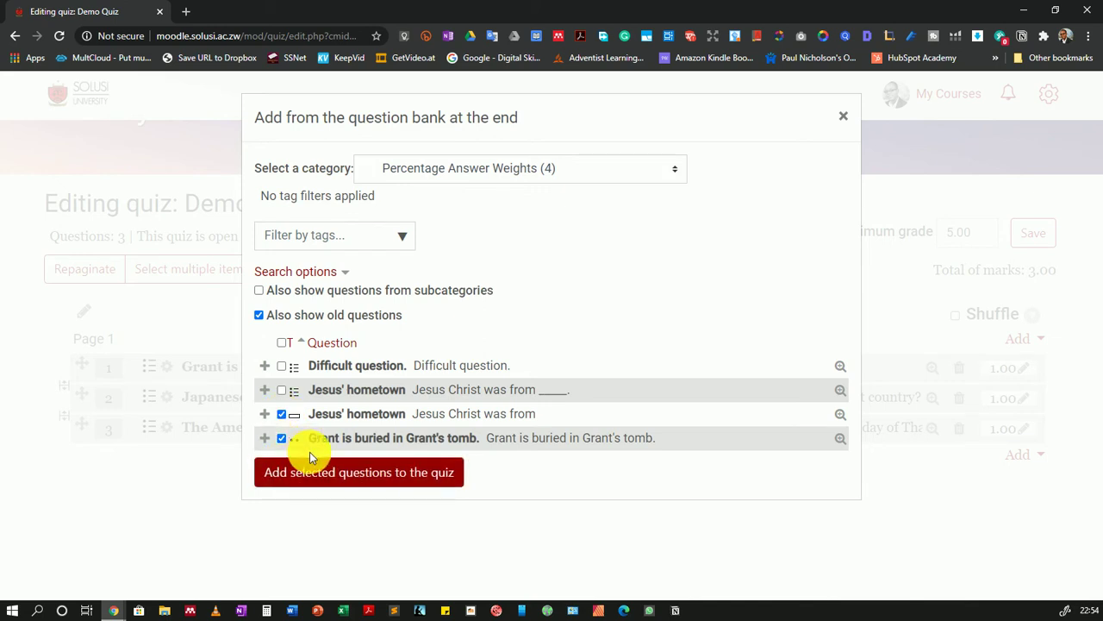
pyautogui.click(339, 472)
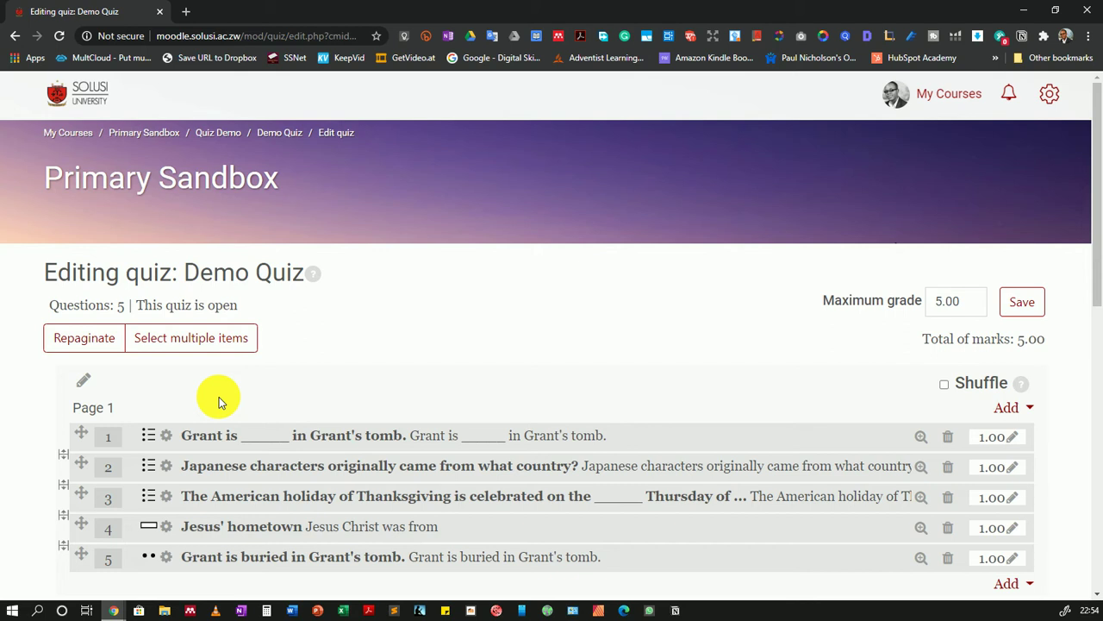
# Step: Rename the first section heading to 'Section A: Multiple Choice'
pyautogui.click(87, 385)
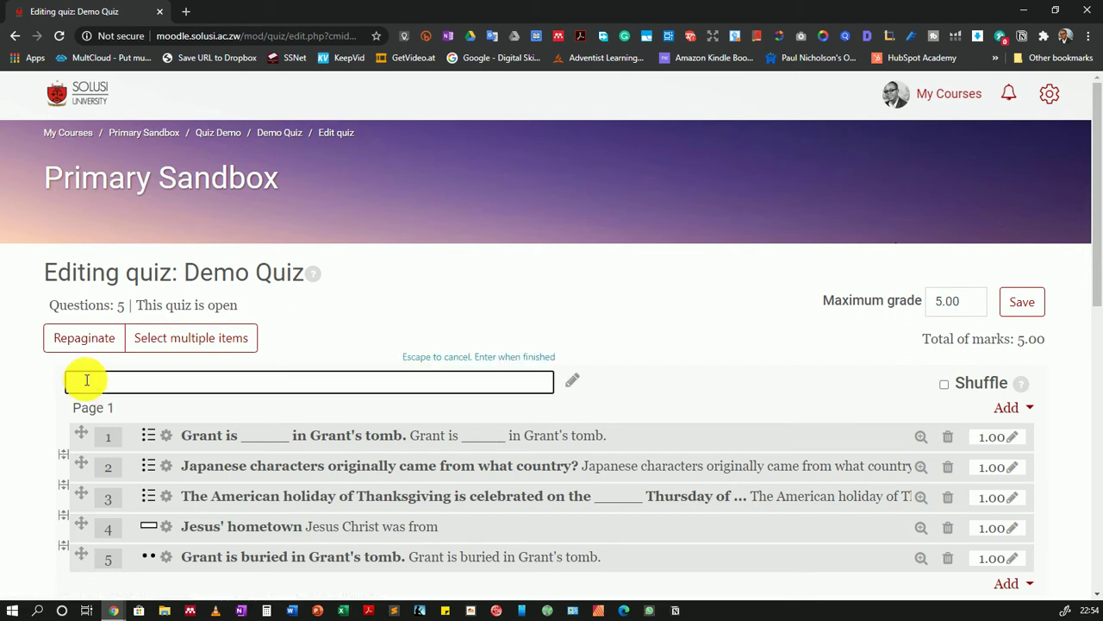
pyautogui.write('Sectiona')
pyautogui.press('BackSpace')
pyautogui.press('BackSpace')
pyautogui.write('A')
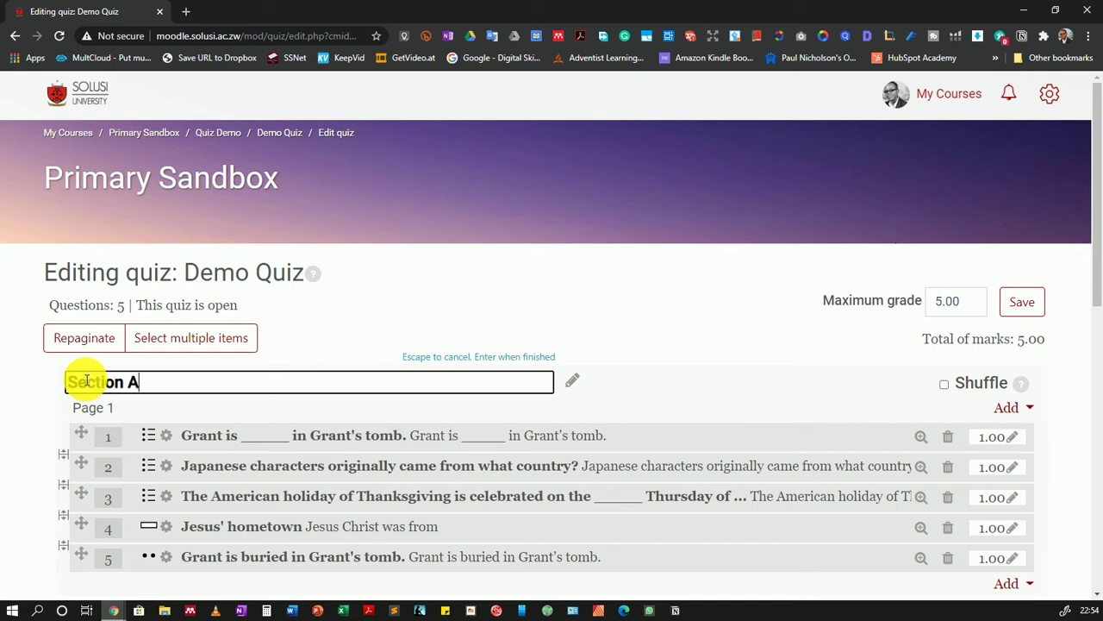
pyautogui.write(': Multiple ')
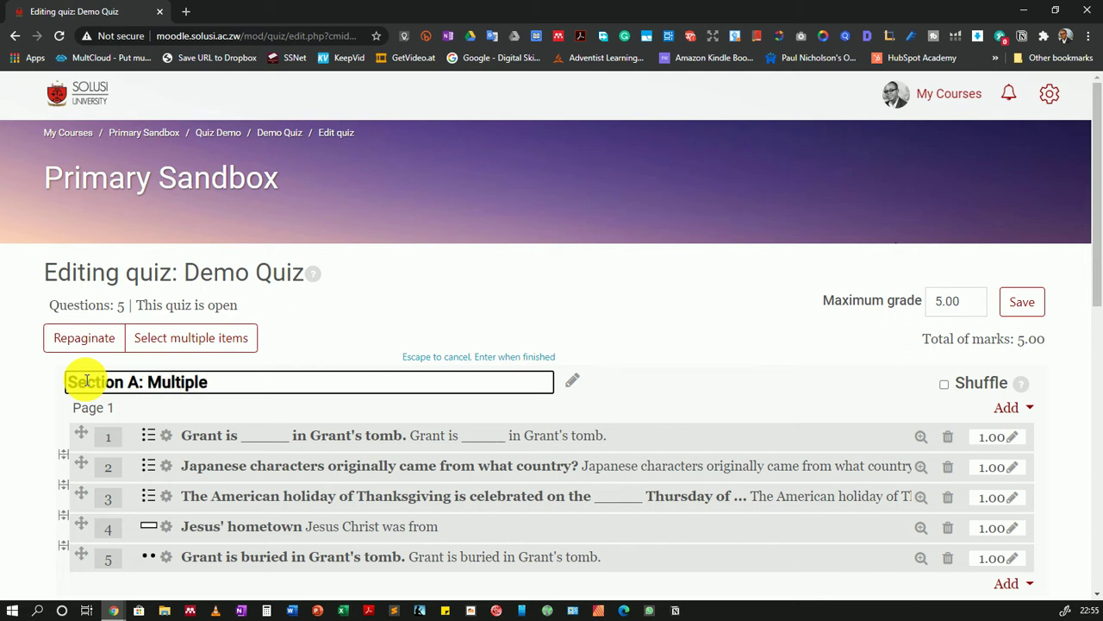
pyautogui.write('Choice')
pyautogui.press('Return')
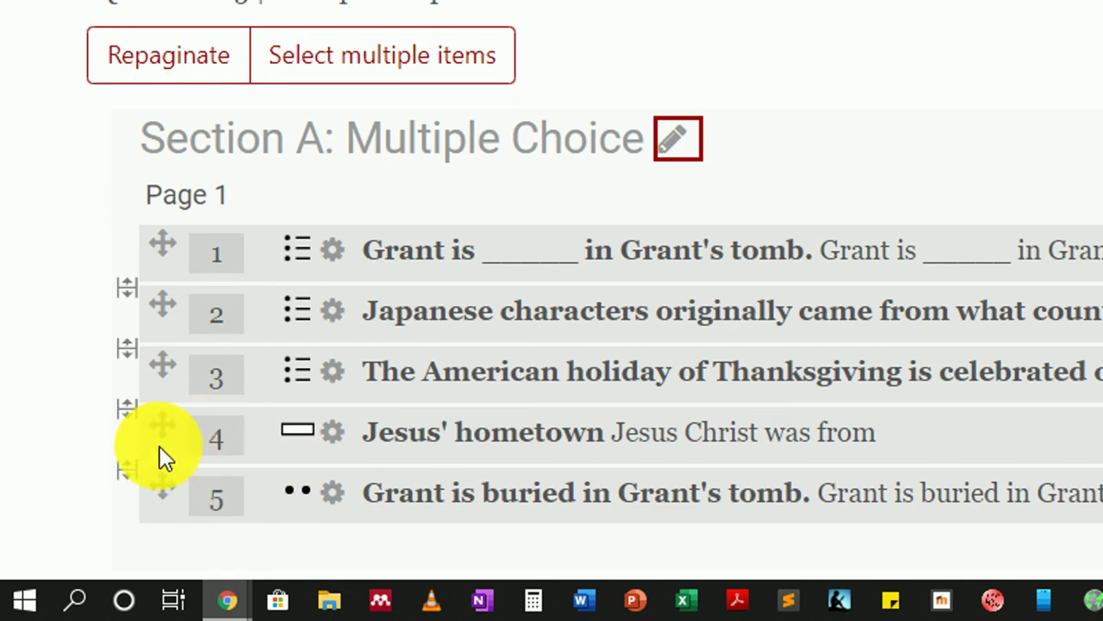
# Step: Insert a page break after question 3 so questions 4 and 5 start Page 2
pyautogui.click(129, 410)
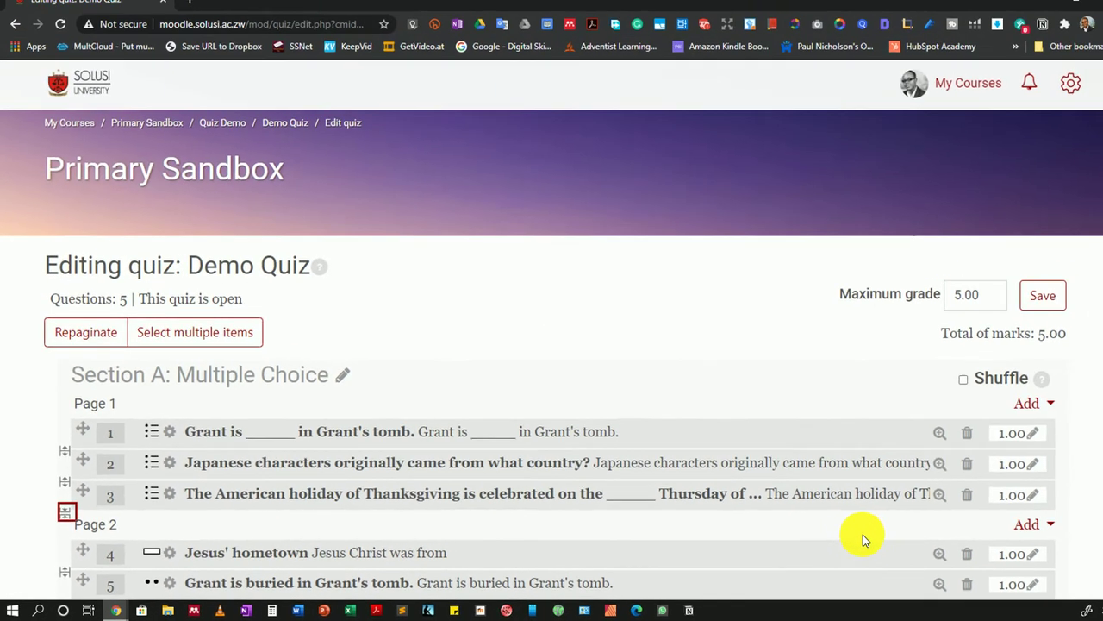
pyautogui.scroll(-1, 862, 535)
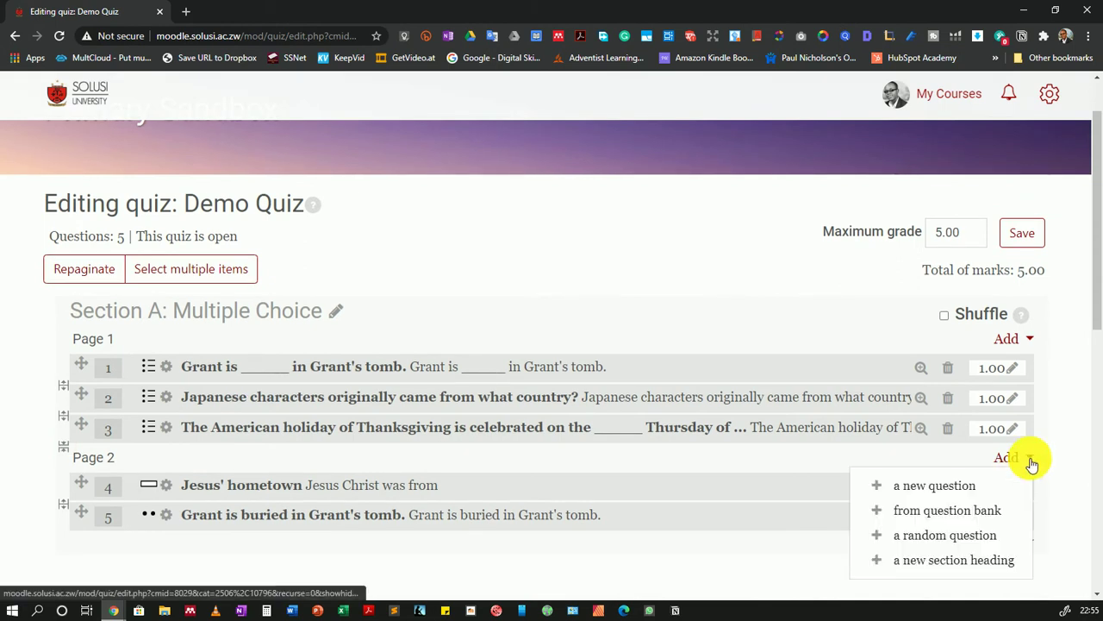
# Step: Add a new section heading above Page 2 from its Add menu
pyautogui.click(1031, 459)
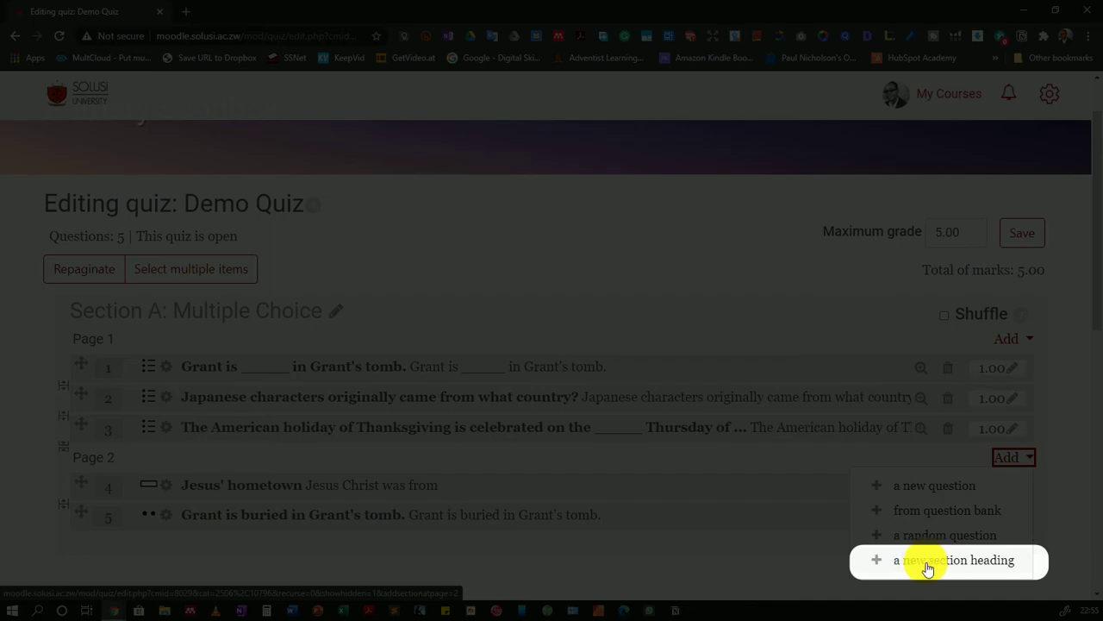
pyautogui.click(927, 562)
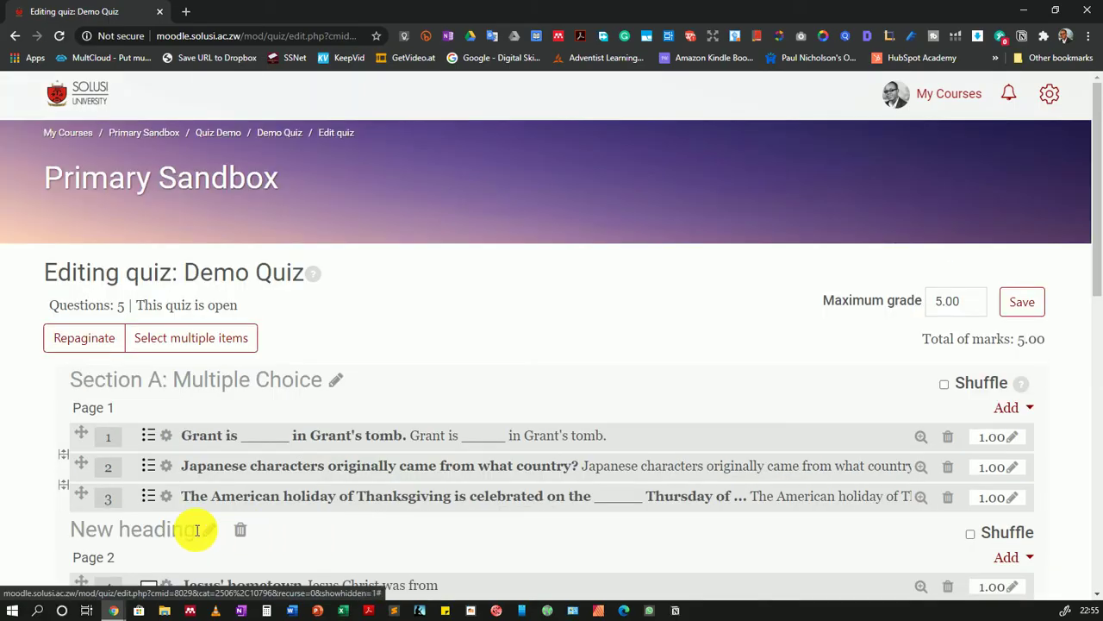
# Step: Rename the 'New heading' section to 'Section B: Short Answer'
pyautogui.click(210, 535)
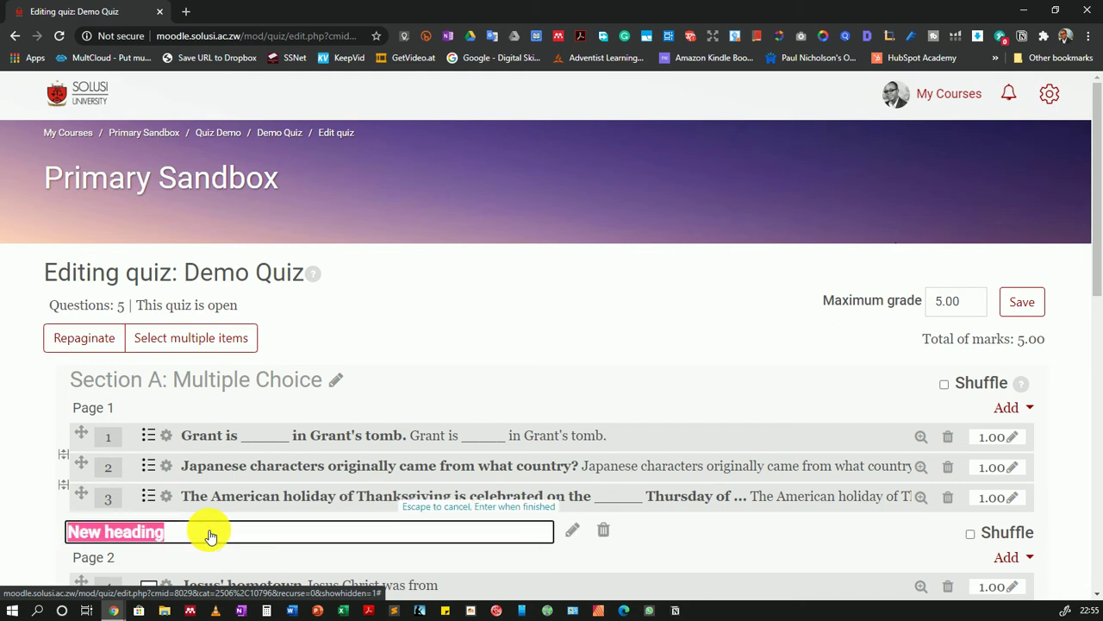
pyautogui.write('Section ')
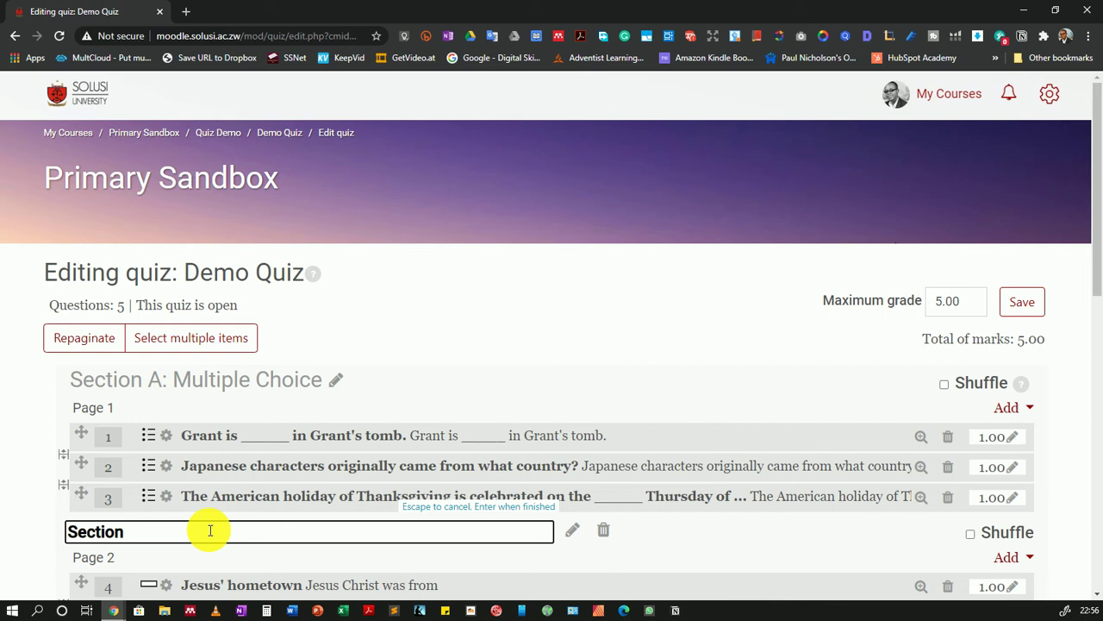
pyautogui.write('B: Short Answer')
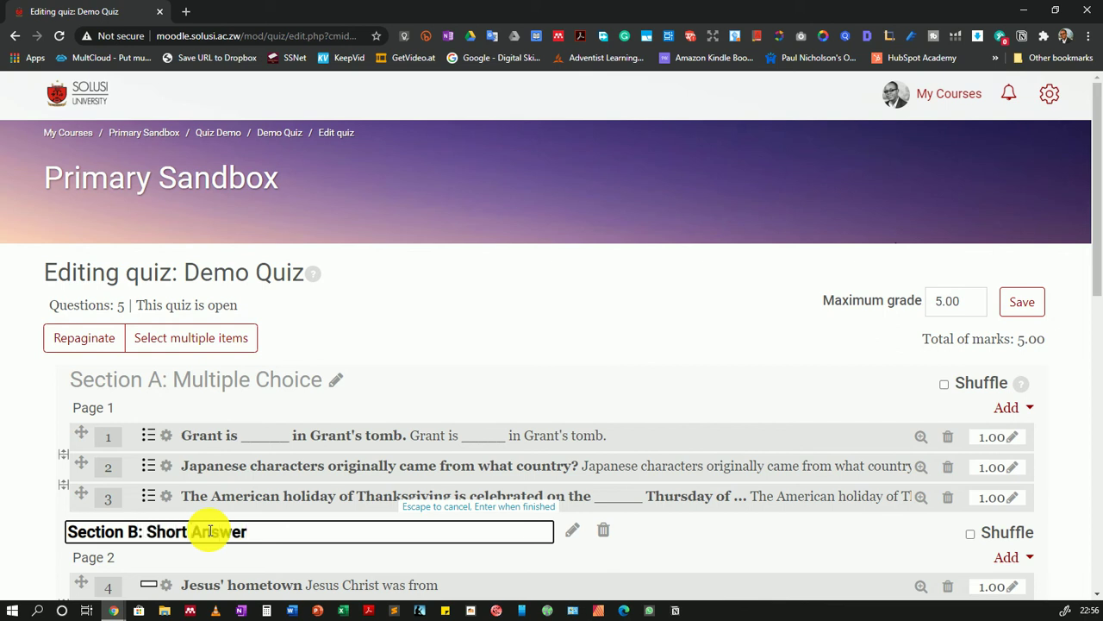
pyautogui.press('Return')
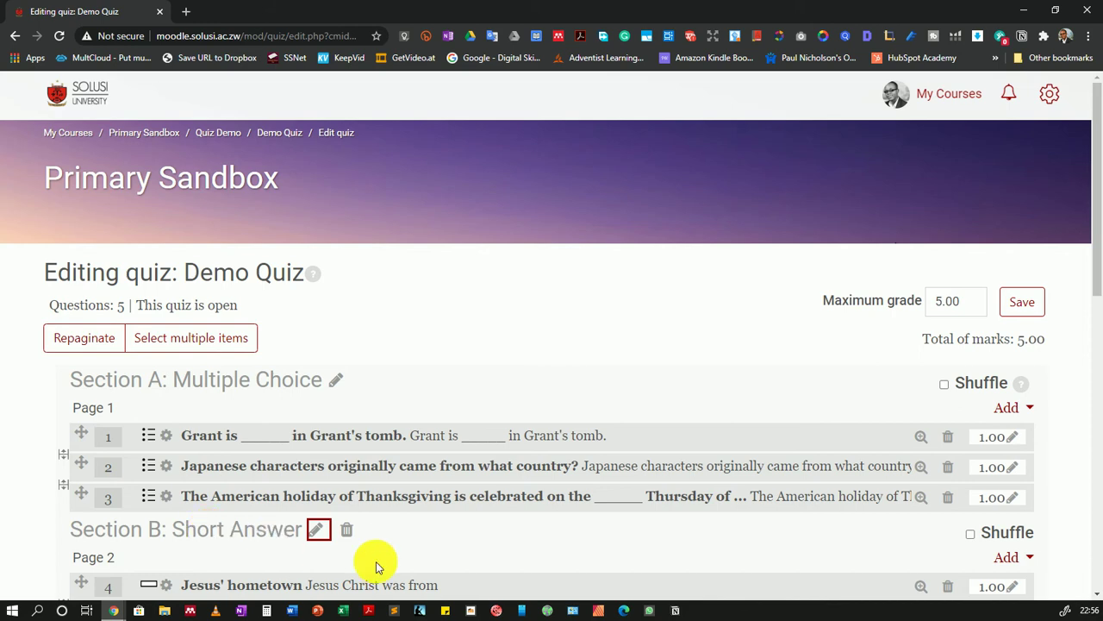
pyautogui.scroll(-2, 668, 424)
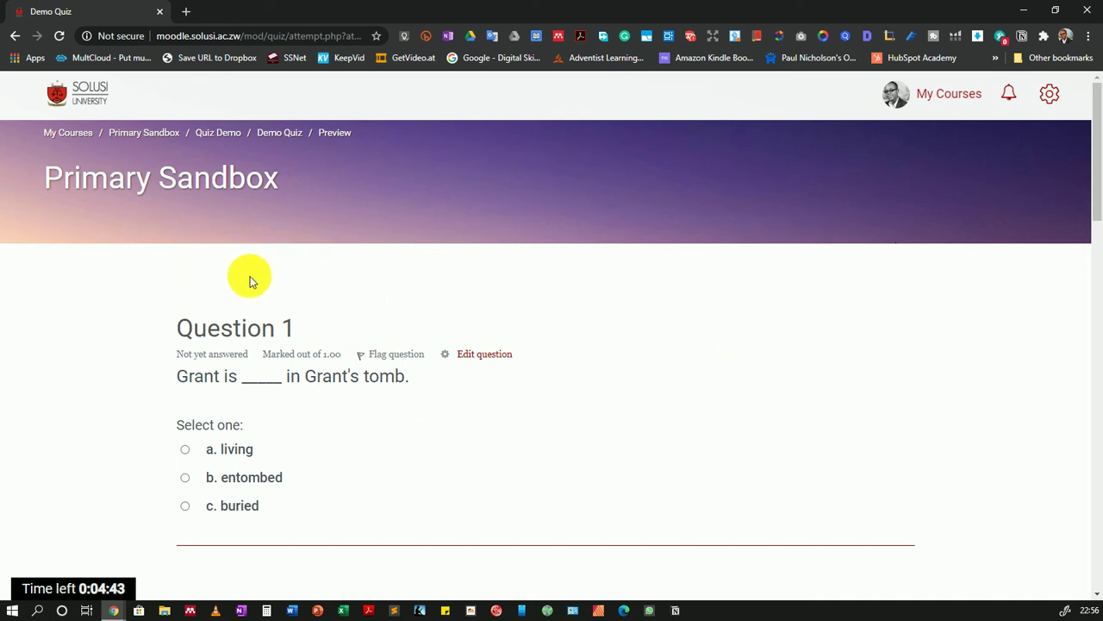
# Step: Scroll the quiz preview down to the Quiz navigation block showing both sections
pyautogui.scroll(-7, 669, 371)
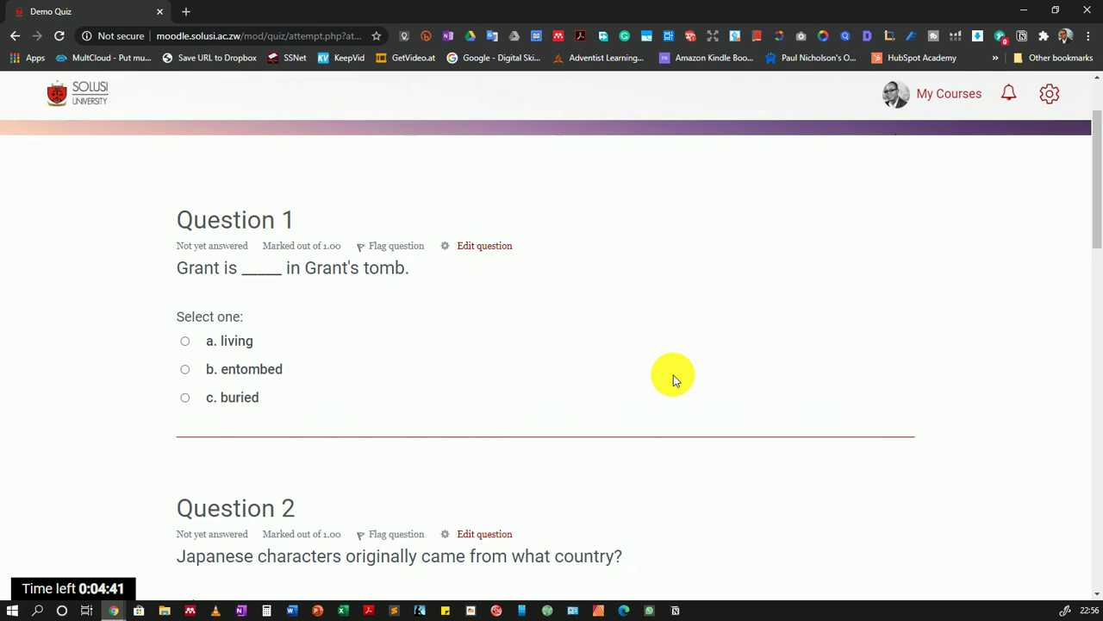
pyautogui.scroll(-3, 670, 372)
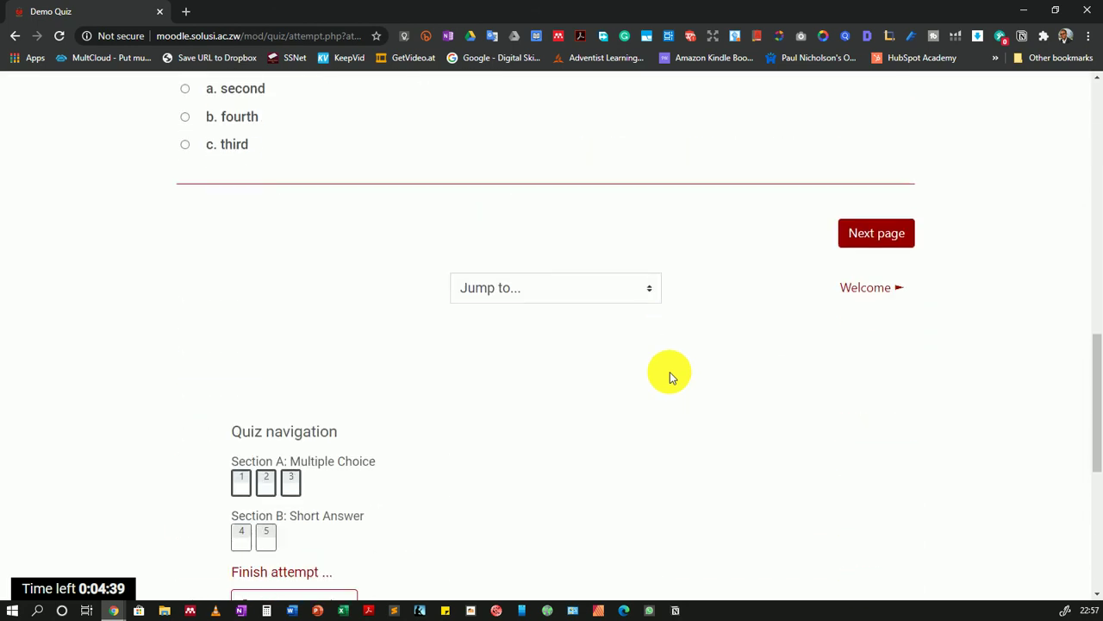
pyautogui.scroll(-2, 670, 371)
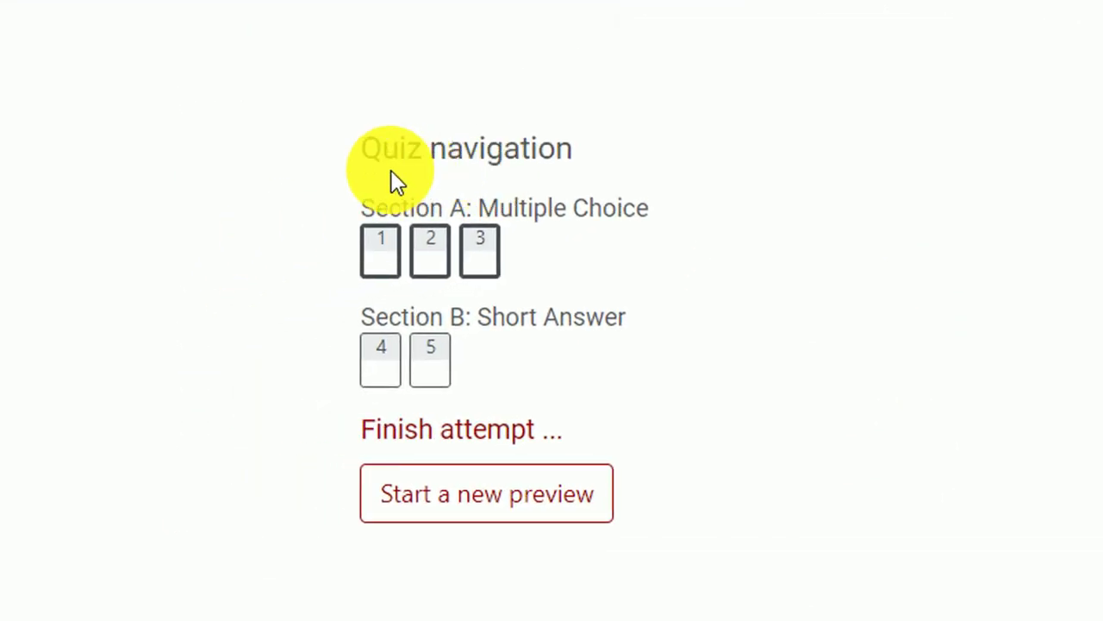